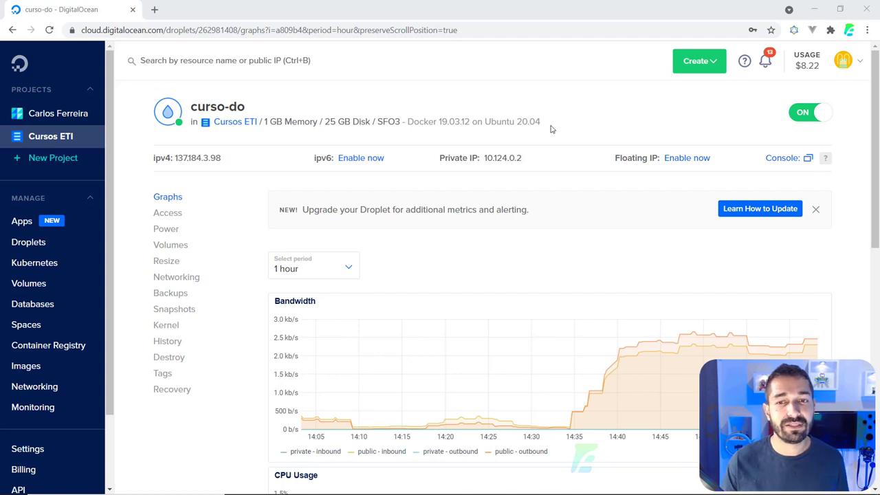
Step: Review the Bandwidth, CPU Usage and Disk I/O graphs of the curso-do Droplet for the 1 hour period
{"action": "scroll", "coordinate": [303, 221], "scroll_direction": "down", "scroll_amount": 3}
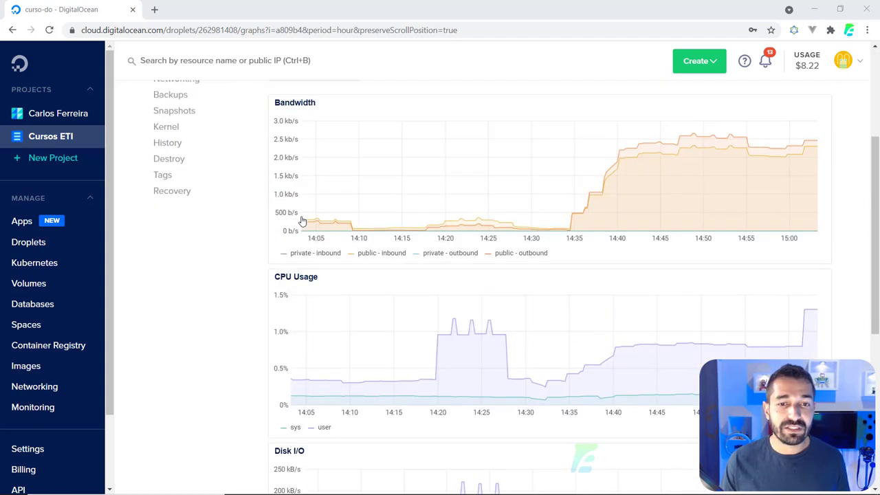
{"action": "scroll", "coordinate": [302, 222], "scroll_direction": "down", "scroll_amount": 2}
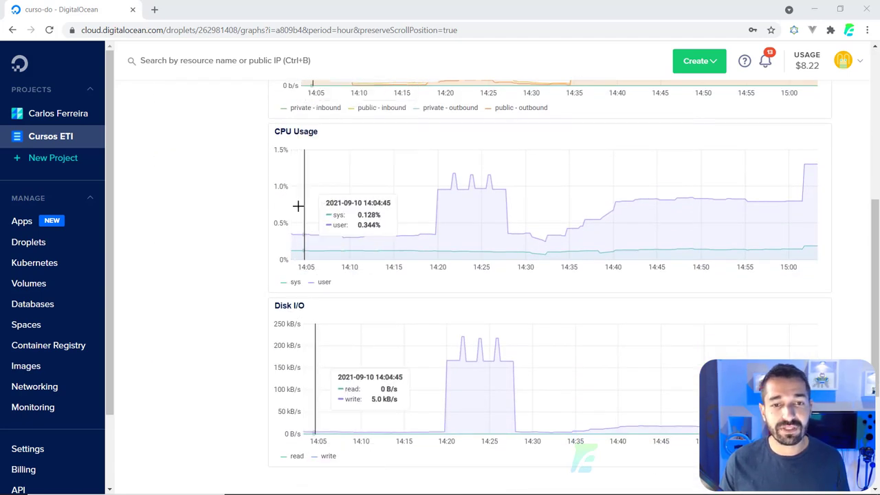
{"action": "scroll", "coordinate": [298, 218], "scroll_direction": "down", "scroll_amount": 2}
{"action": "scroll", "coordinate": [297, 218], "scroll_direction": "up", "scroll_amount": 3}
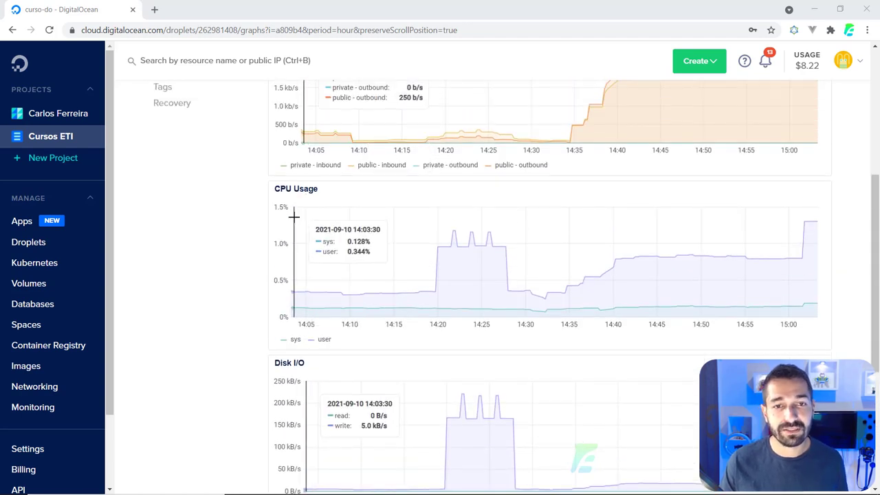
{"action": "scroll", "coordinate": [306, 196], "scroll_direction": "up", "scroll_amount": 3}
{"action": "scroll", "coordinate": [296, 198], "scroll_direction": "down", "scroll_amount": 2}
{"action": "scroll", "coordinate": [297, 199], "scroll_direction": "down", "scroll_amount": 4}
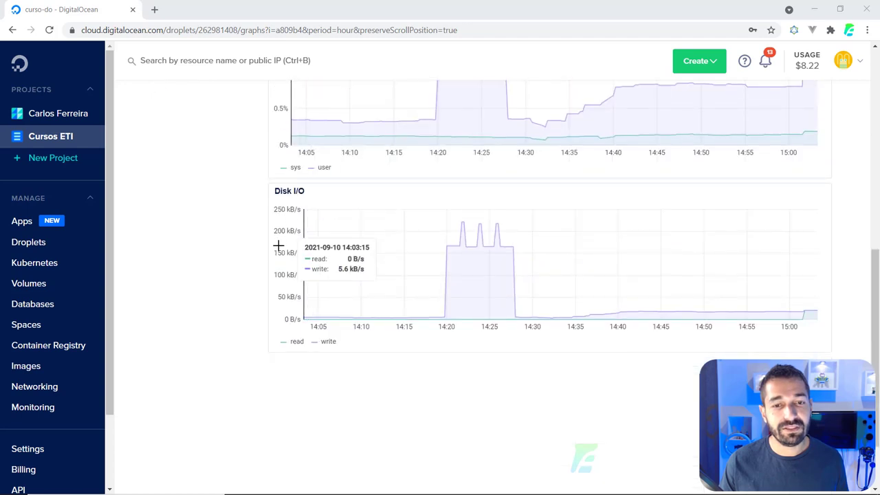
{"action": "scroll", "coordinate": [263, 199], "scroll_direction": "up", "scroll_amount": 8}
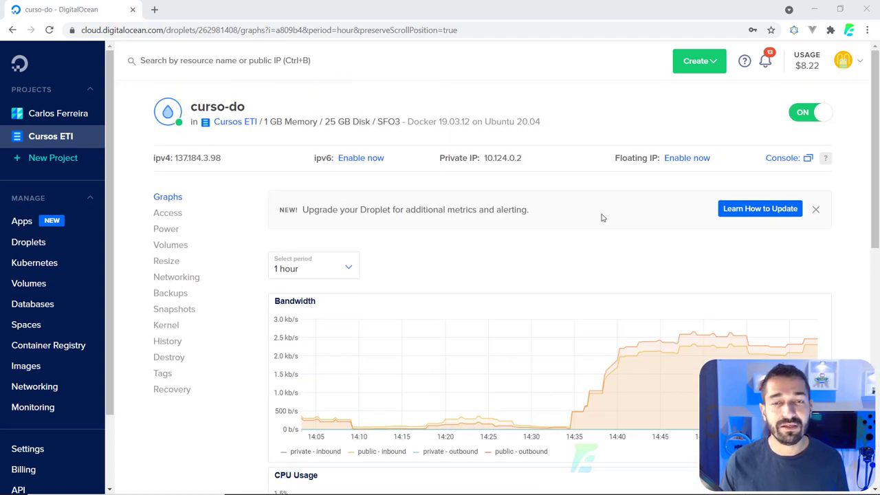
{"action": "scroll", "coordinate": [420, 294], "scroll_direction": "down", "scroll_amount": 1}
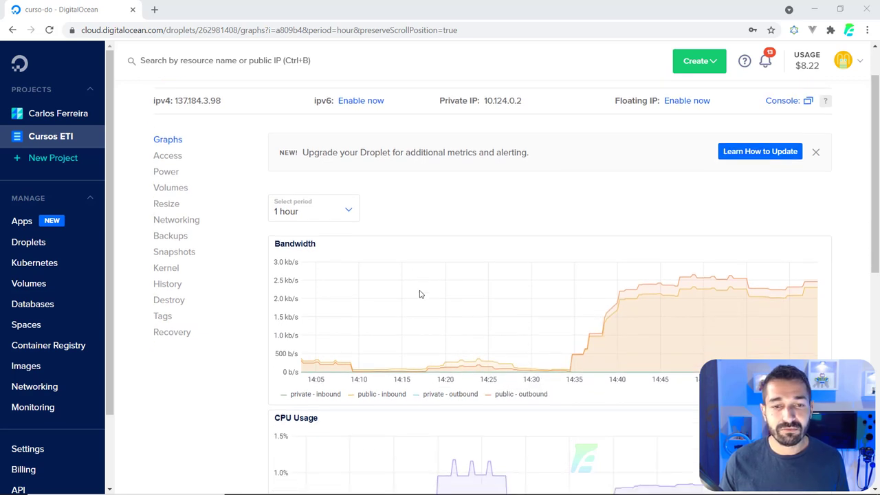
{"action": "scroll", "coordinate": [421, 294], "scroll_direction": "down", "scroll_amount": 1}
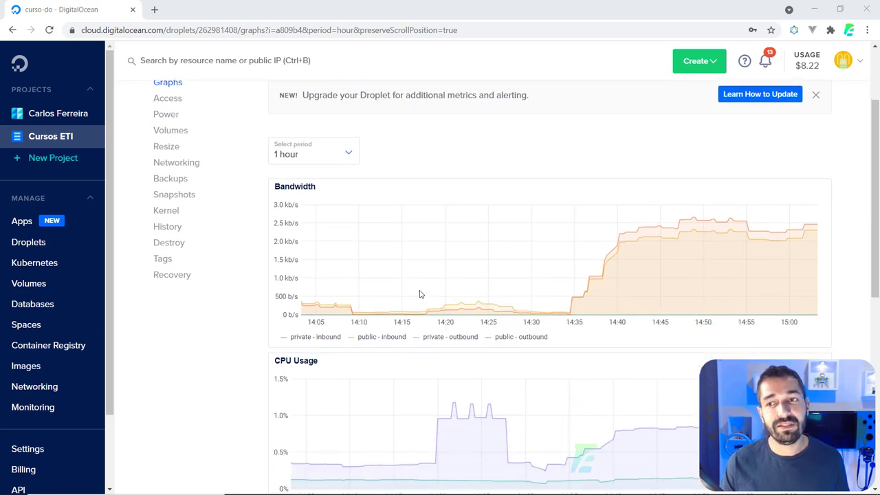
{"action": "scroll", "coordinate": [421, 294], "scroll_direction": "up", "scroll_amount": 2}
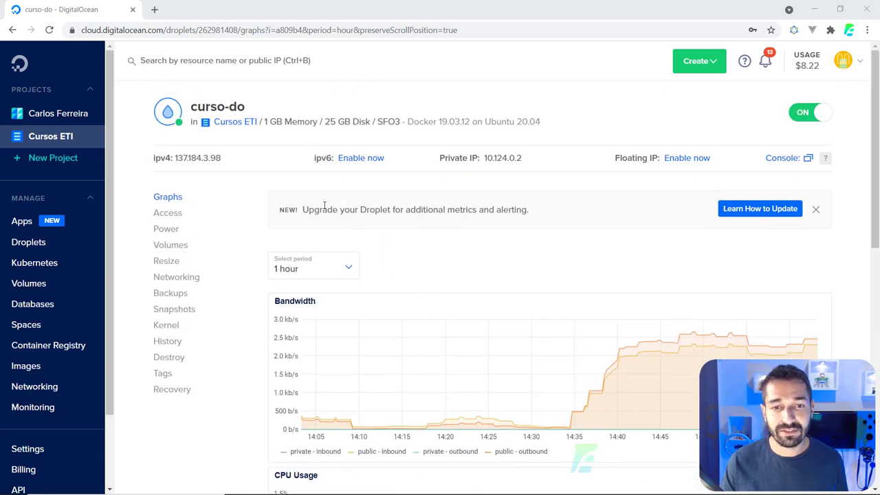
Step: Open the guide on upgrading the Droplet for additional metrics and alerting
{"action": "left_click_drag", "start_coordinate": [319, 207], "coordinate": [486, 213]}
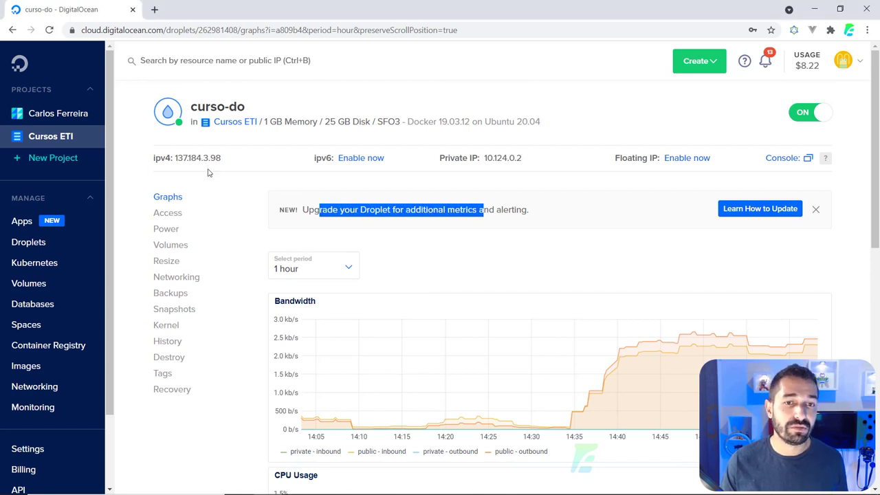
{"action": "left_click", "coordinate": [748, 214]}
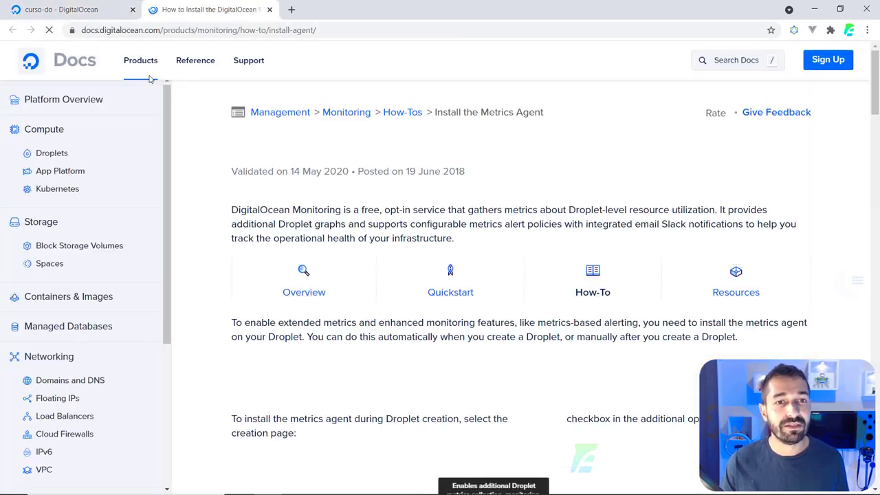
{"action": "left_click", "coordinate": [62, 10]}
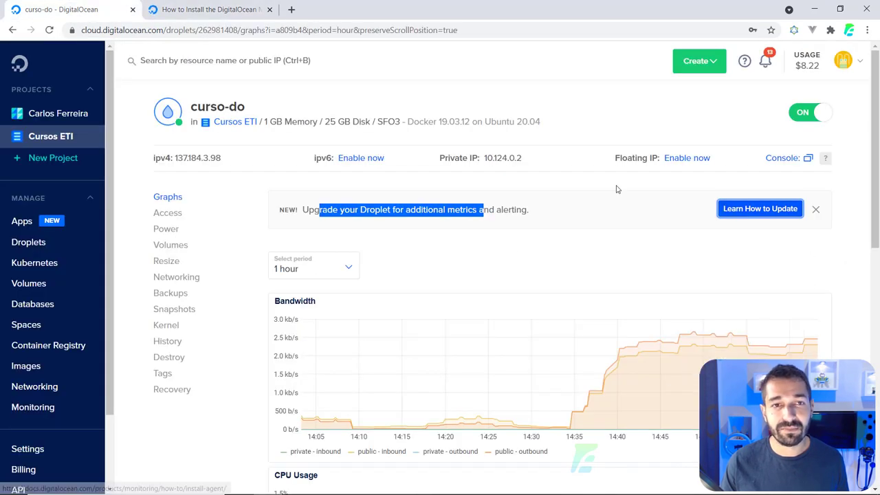
{"action": "key", "text": "ctrl+Tab"}
{"action": "scroll", "coordinate": [404, 224], "scroll_direction": "down", "scroll_amount": 6}
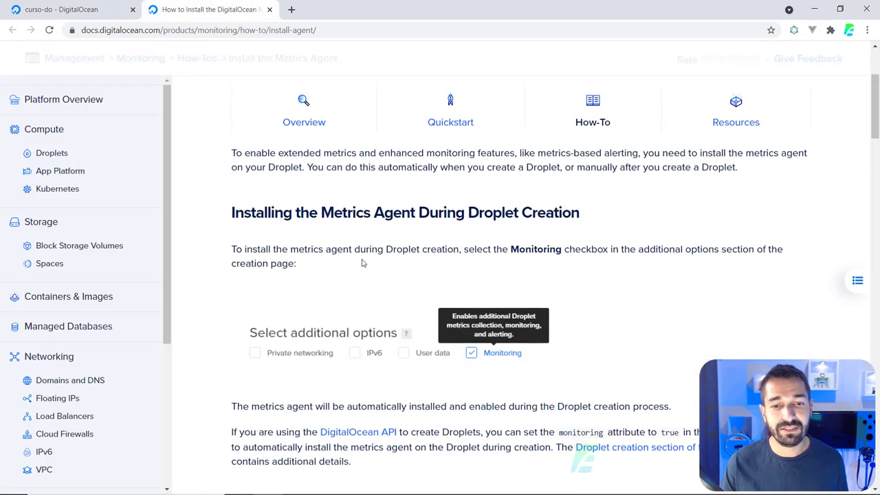
{"action": "scroll", "coordinate": [241, 279], "scroll_direction": "down", "scroll_amount": 1}
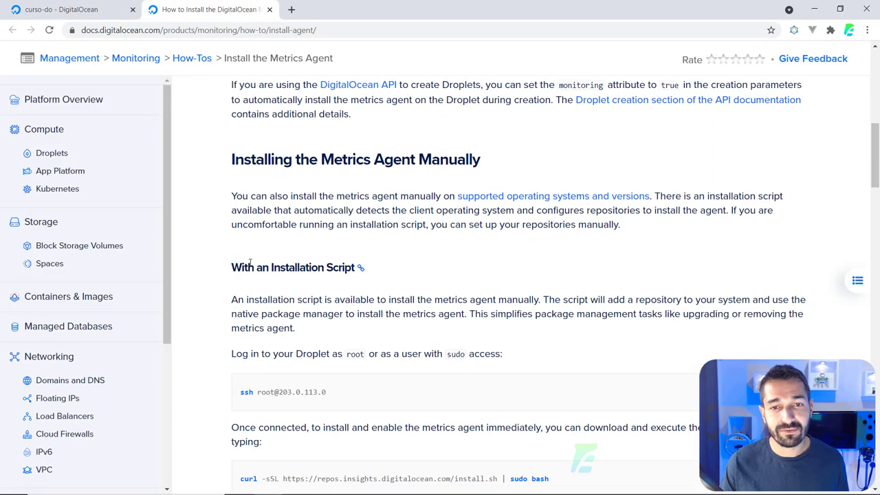
{"action": "scroll", "coordinate": [274, 237], "scroll_direction": "down", "scroll_amount": 2}
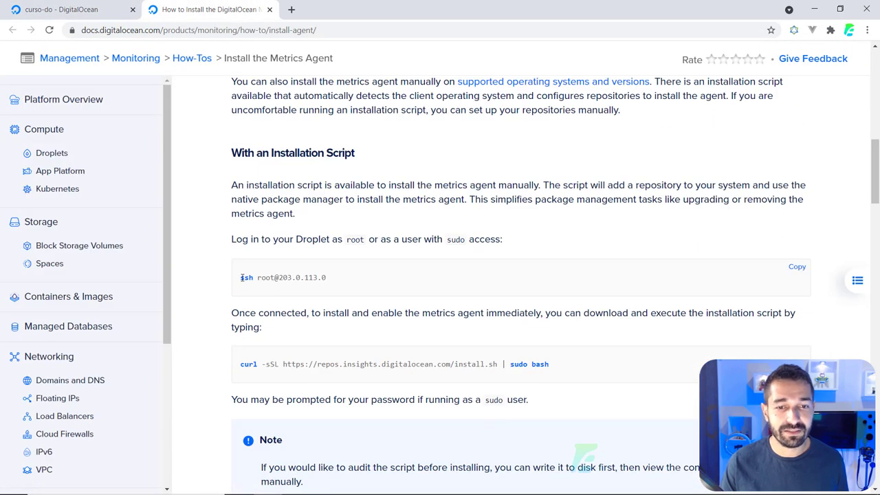
{"action": "left_click_drag", "start_coordinate": [243, 280], "coordinate": [309, 278]}
{"action": "scroll", "coordinate": [267, 244], "scroll_direction": "down", "scroll_amount": 2}
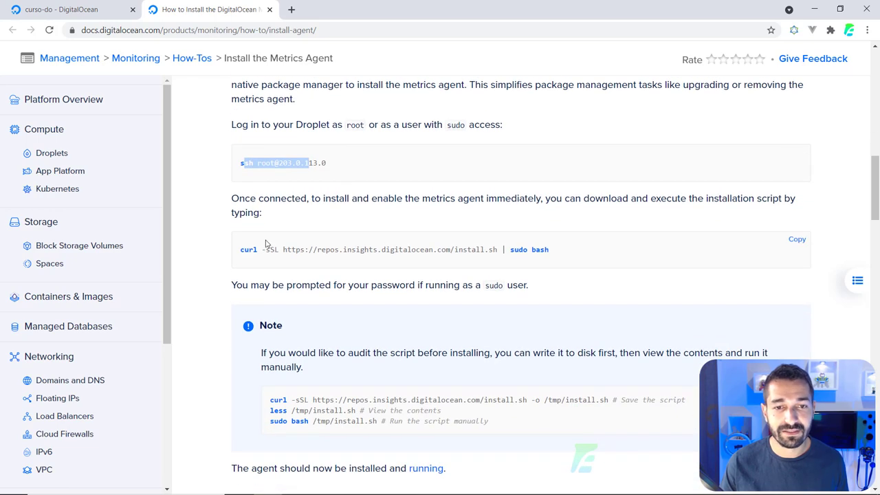
{"action": "left_click_drag", "start_coordinate": [241, 251], "coordinate": [552, 258]}
{"action": "key", "text": "ctrl+c"}
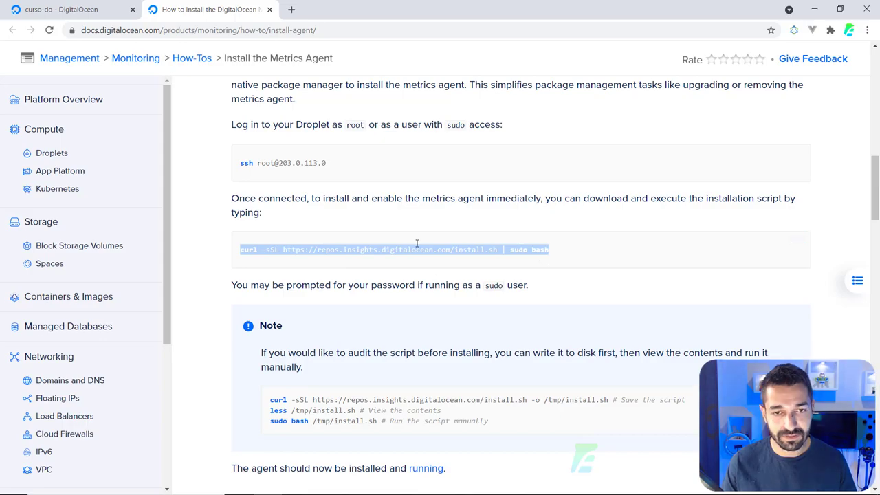
Step: Switch to the Droplet's terminal session, run the copied metrics agent installation command and enter the sudo password
{"action": "key", "text": "alt+Tab"}
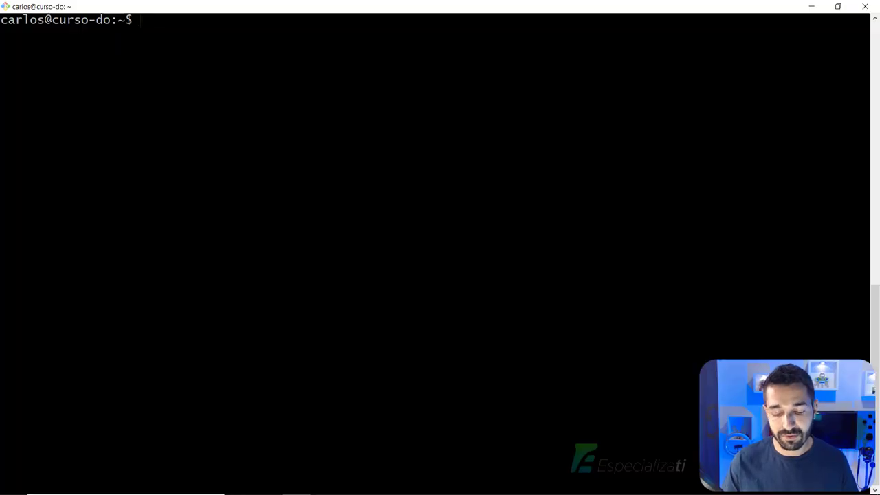
{"action": "key", "text": "ctrl+v"}
{"action": "key", "text": "Return"}
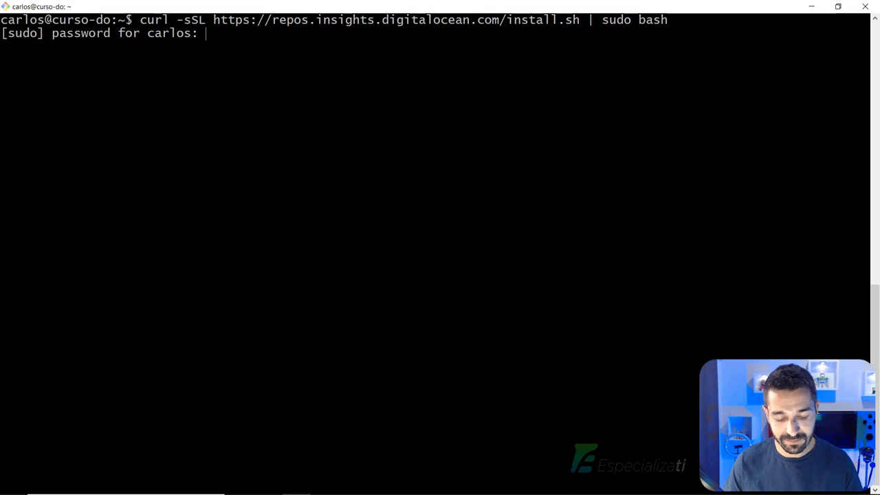
{"action": "key", "text": "Return"}
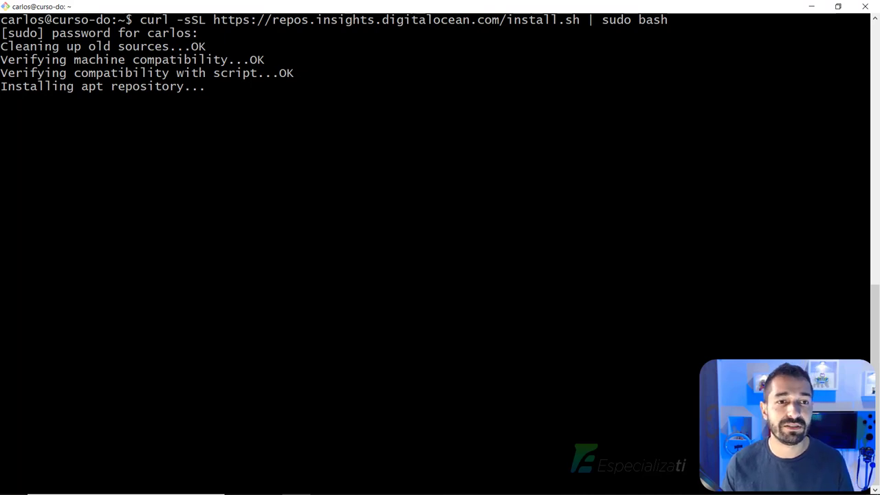
Step: Return to the browser guide and examine the manual repository installation instructions and the section on installing the agent during Droplet creation
{"action": "key", "text": "alt+Tab"}
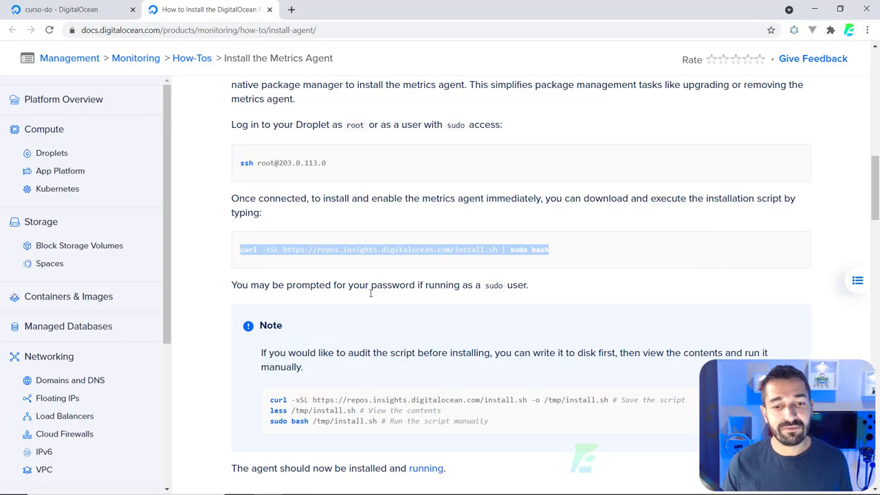
{"action": "scroll", "coordinate": [370, 293], "scroll_direction": "down", "scroll_amount": 4}
{"action": "scroll", "coordinate": [344, 331], "scroll_direction": "up", "scroll_amount": 4}
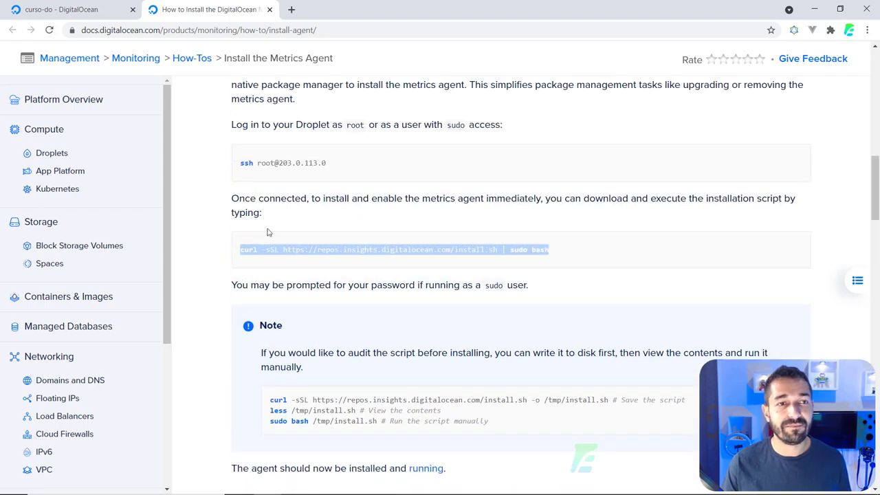
{"action": "scroll", "coordinate": [293, 366], "scroll_direction": "down", "scroll_amount": 9}
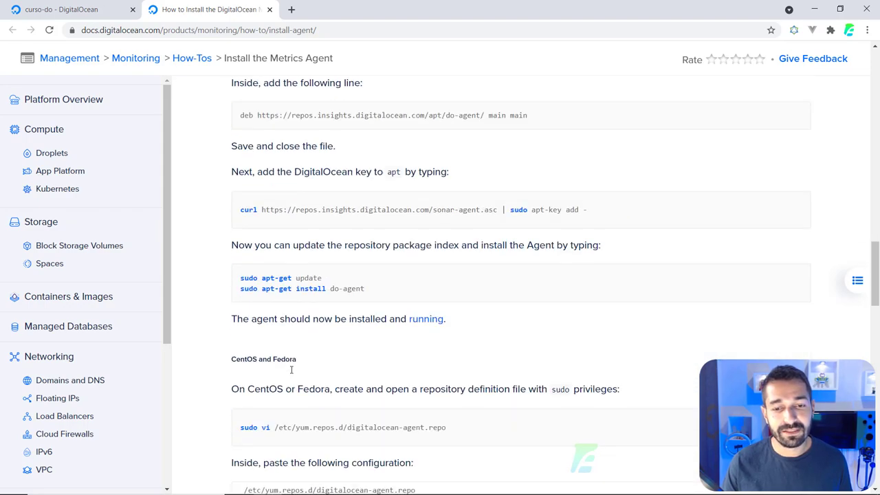
{"action": "scroll", "coordinate": [291, 370], "scroll_direction": "down", "scroll_amount": 10}
{"action": "scroll", "coordinate": [323, 432], "scroll_direction": "up", "scroll_amount": 7}
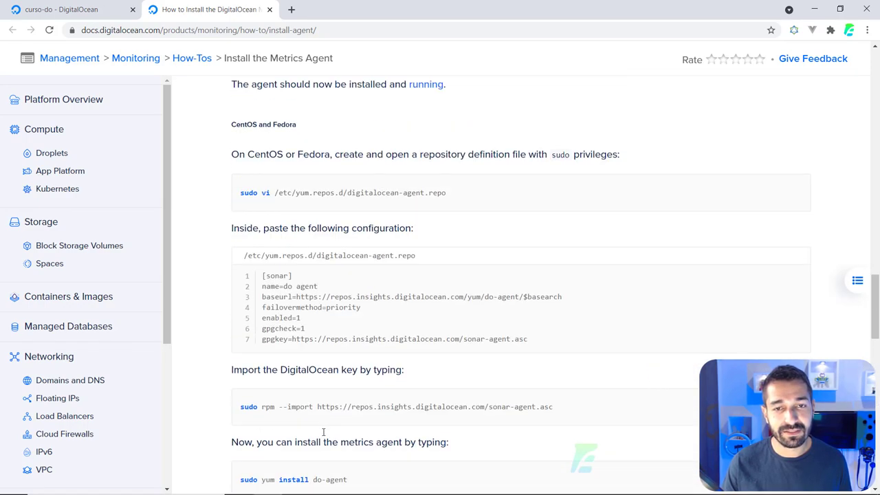
{"action": "scroll", "coordinate": [323, 431], "scroll_direction": "up", "scroll_amount": 15}
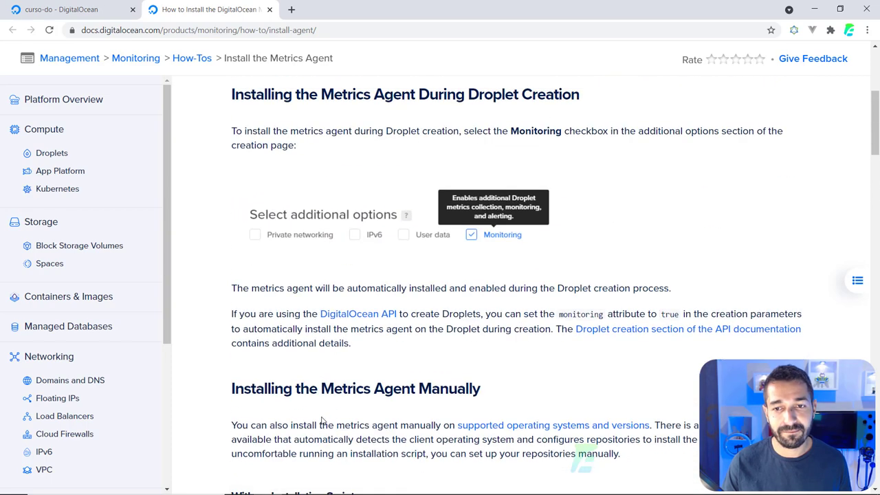
{"action": "scroll", "coordinate": [322, 421], "scroll_direction": "up", "scroll_amount": 2}
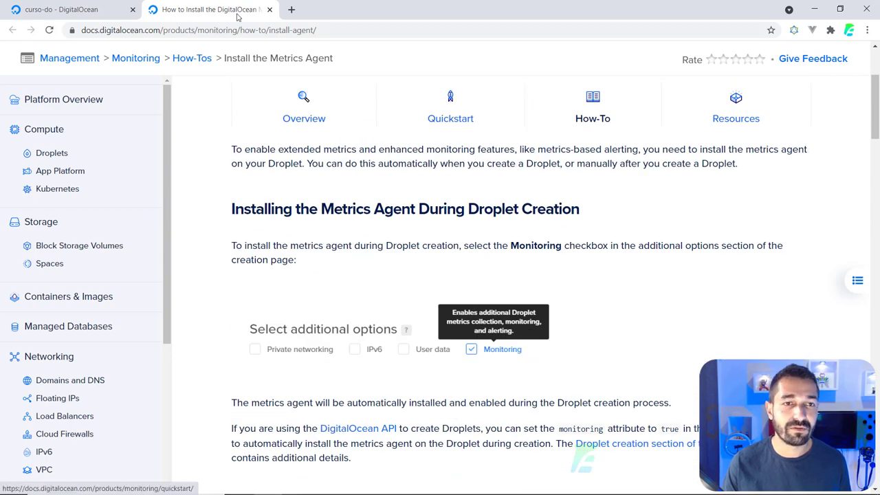
Step: Start a new alert policy in the control panel's Monitoring section and view the duration options for its threshold
{"action": "key", "text": "ctrl+shift+Tab"}
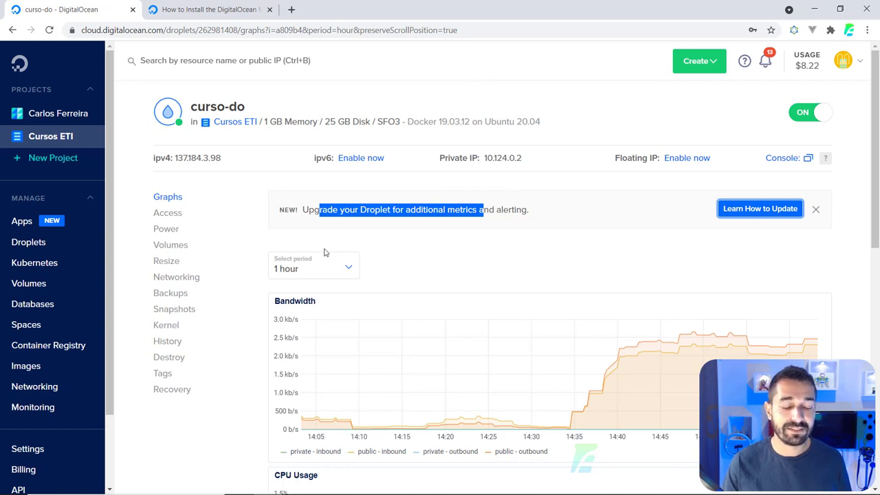
{"action": "left_click", "coordinate": [37, 412]}
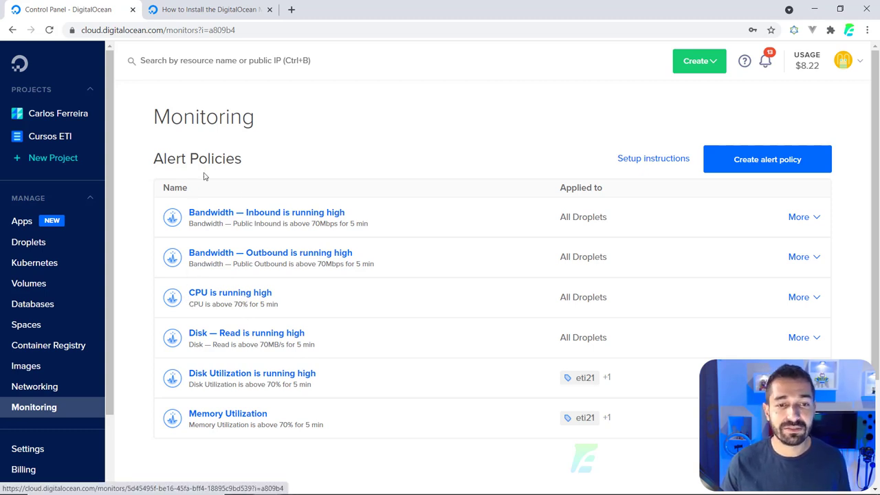
{"action": "left_click", "coordinate": [748, 164]}
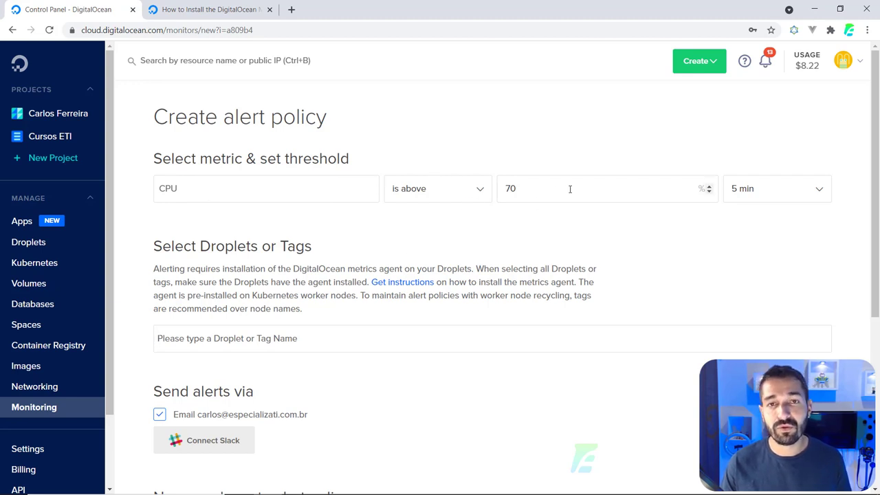
{"action": "left_click", "coordinate": [797, 192]}
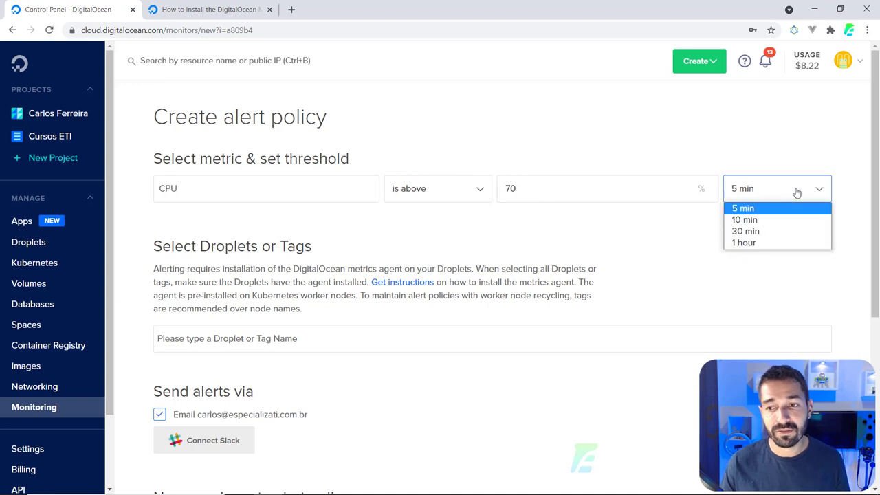
{"action": "left_click", "coordinate": [655, 232]}
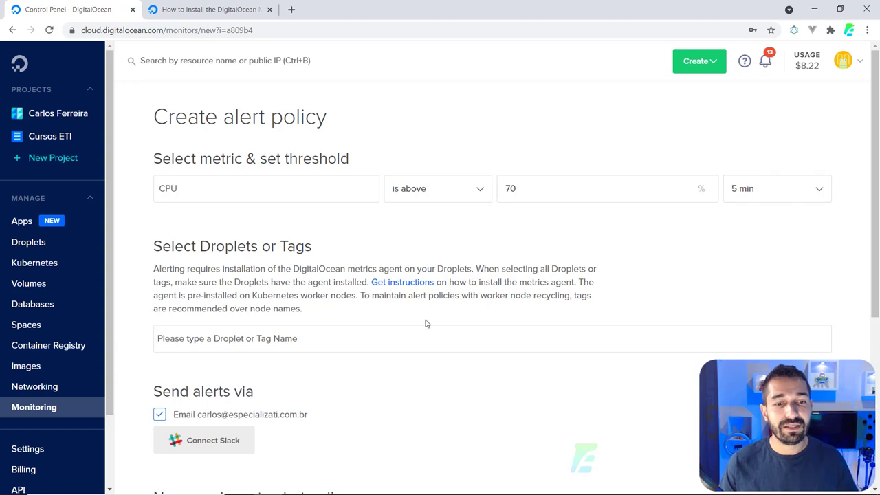
Step: Name the alert policy "Curso DO - CPU is running high"
{"action": "scroll", "coordinate": [267, 316], "scroll_direction": "down", "scroll_amount": 1}
{"action": "scroll", "coordinate": [267, 316], "scroll_direction": "down", "scroll_amount": 2}
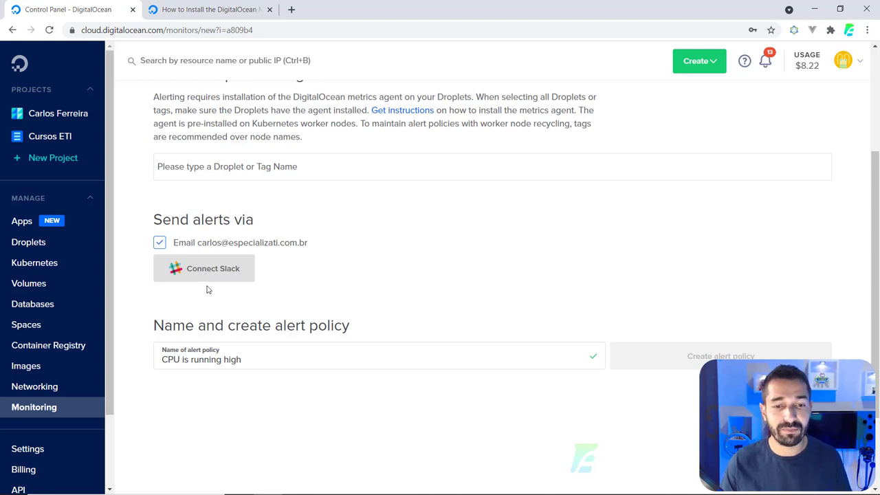
{"action": "left_click", "coordinate": [283, 365]}
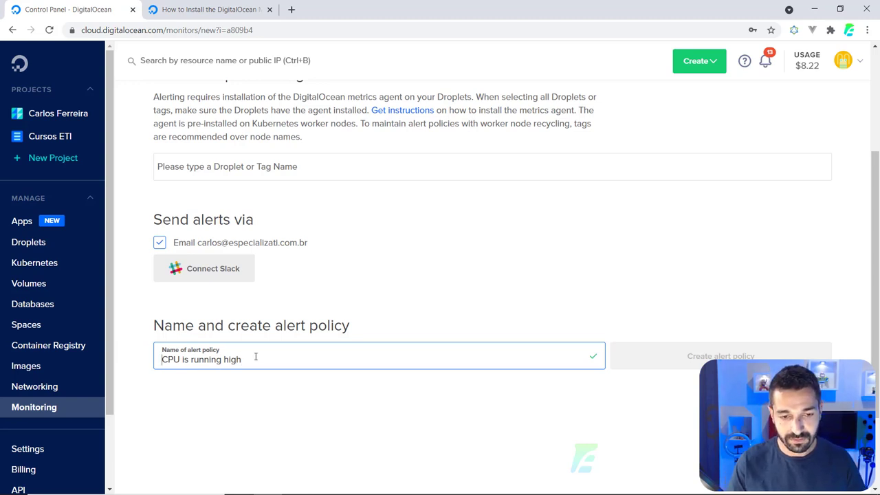
{"action": "type", "text": "CUst"}
{"action": "key", "text": "BackSpace"}
{"action": "key", "text": "BackSpace"}
{"action": "key", "text": "BackSpace"}
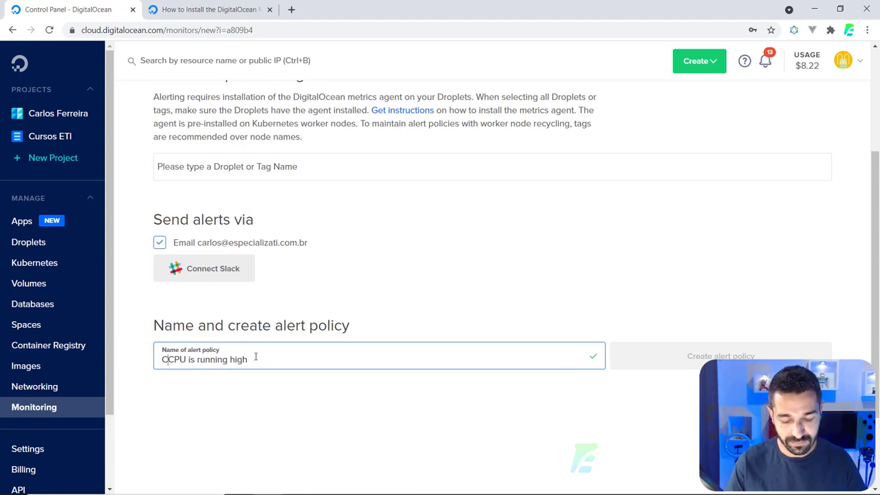
{"action": "type", "text": "urso DO -"}
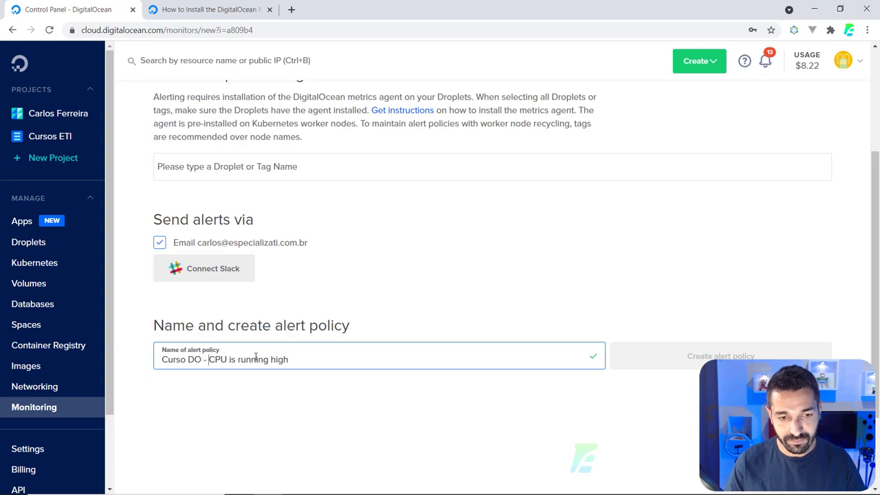
{"action": "scroll", "coordinate": [246, 322], "scroll_direction": "up", "scroll_amount": 1}
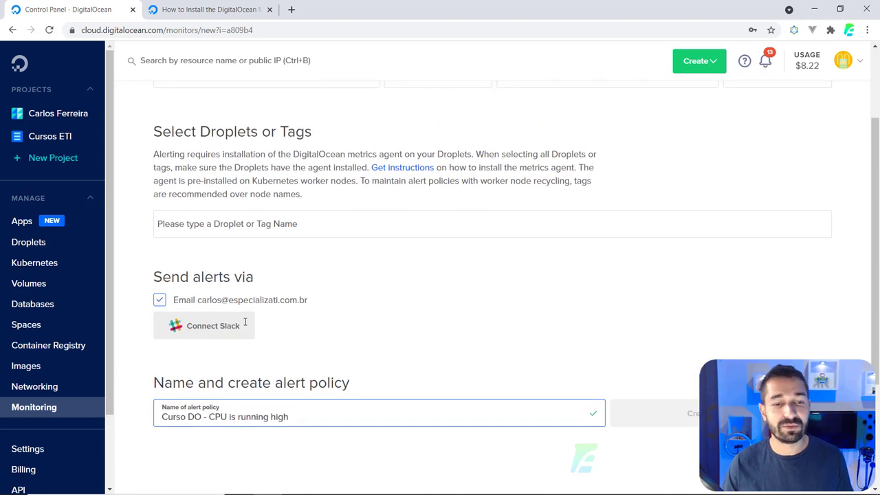
Step: Search the Droplets and tags for "curso" and add the curso-do Droplet as the alert policy's target
{"action": "scroll", "coordinate": [227, 337], "scroll_direction": "up", "scroll_amount": 2}
{"action": "scroll", "coordinate": [200, 372], "scroll_direction": "down", "scroll_amount": 2}
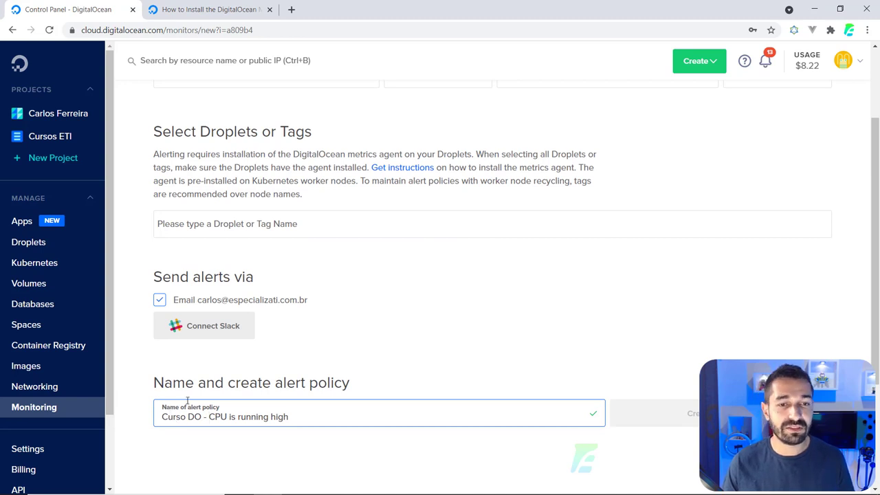
{"action": "scroll", "coordinate": [187, 401], "scroll_direction": "up", "scroll_amount": 1}
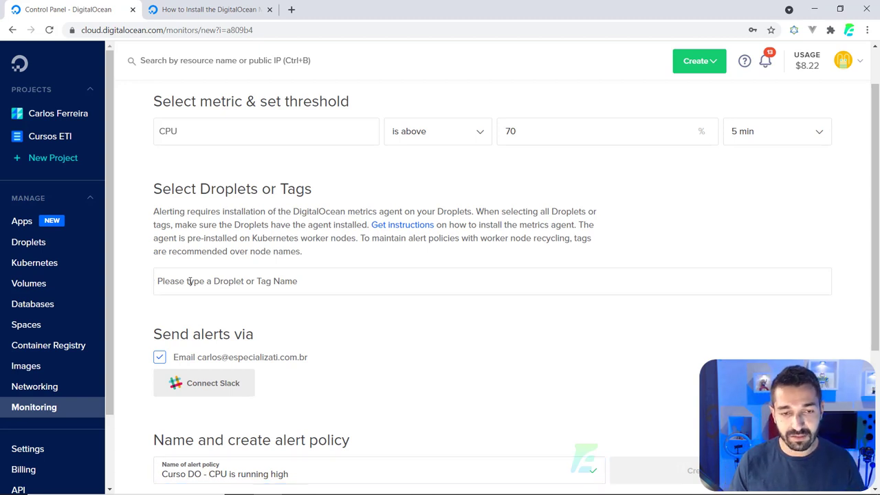
{"action": "type", "text": "c"}
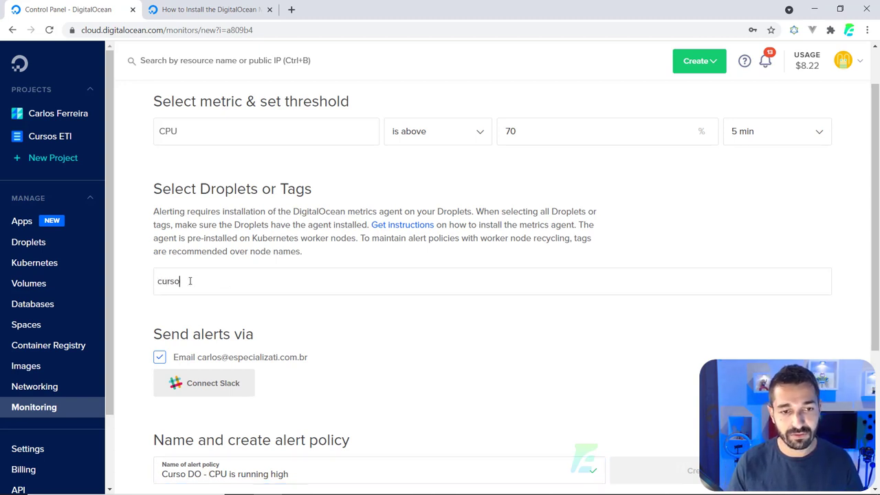
{"action": "type", "text": "urso"}
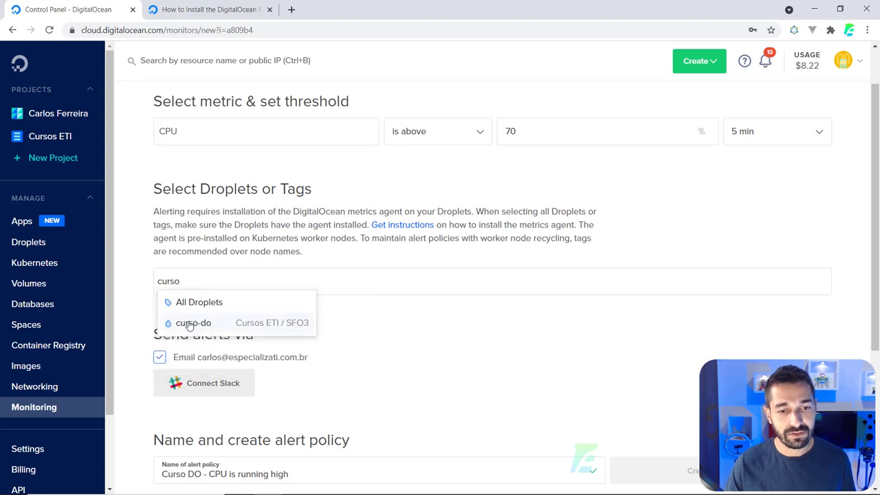
{"action": "left_click", "coordinate": [190, 323]}
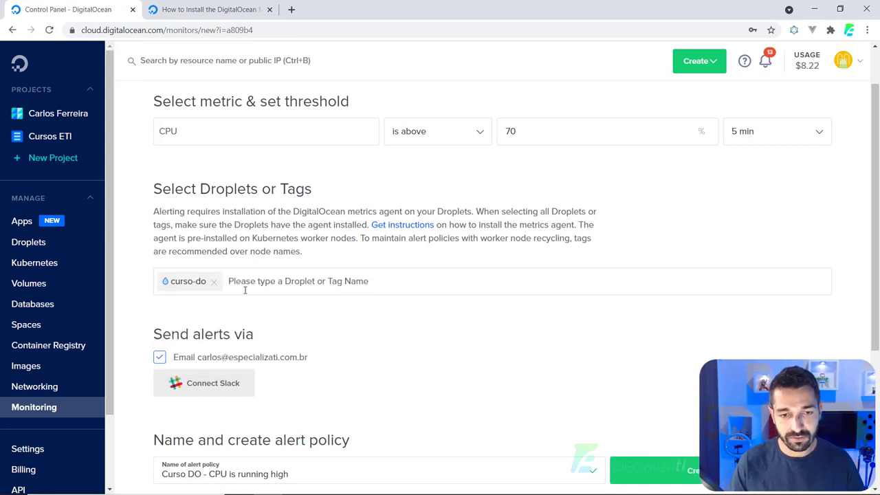
Step: Search the alert policy targets for "All", remove the curso-do Droplet and clear the search text
{"action": "type", "text": "All"}
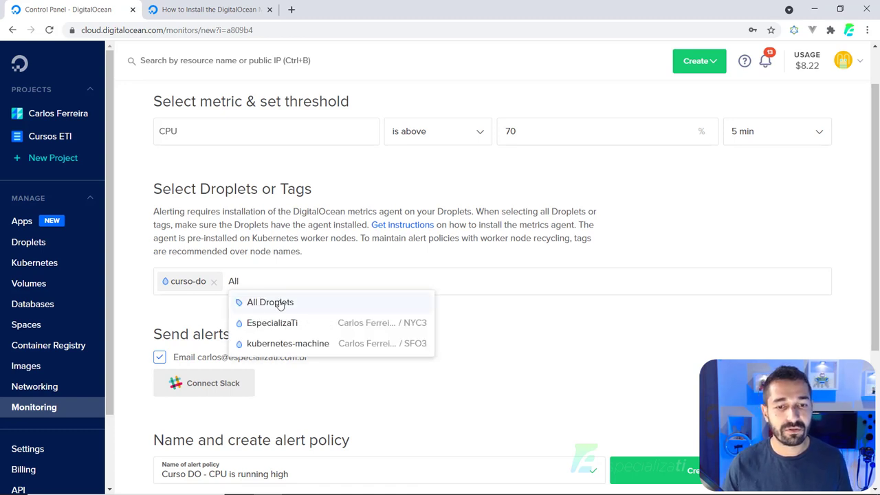
{"action": "left_click", "coordinate": [214, 281]}
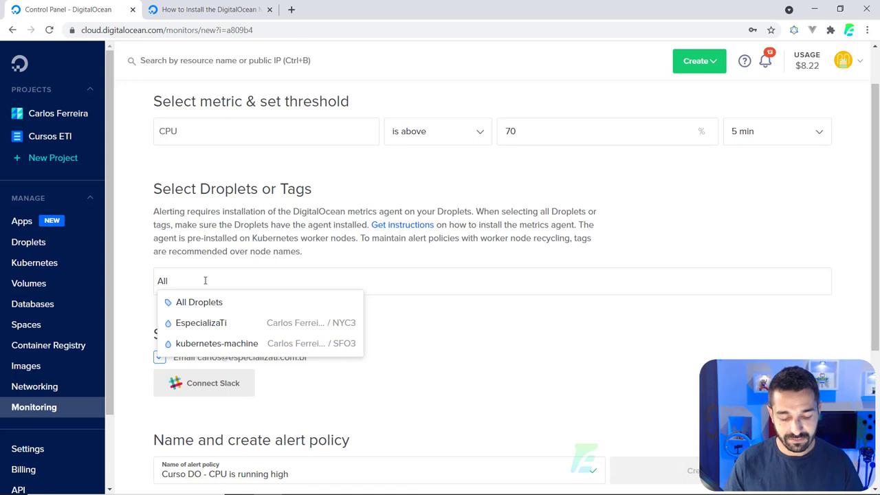
{"action": "key", "text": "BackSpace"}
{"action": "key", "text": "BackSpace"}
{"action": "key", "text": "BackSpace"}
Step: Apply the alert policy to the curso-do Droplet and create the policy
{"action": "type", "text": "curso"}
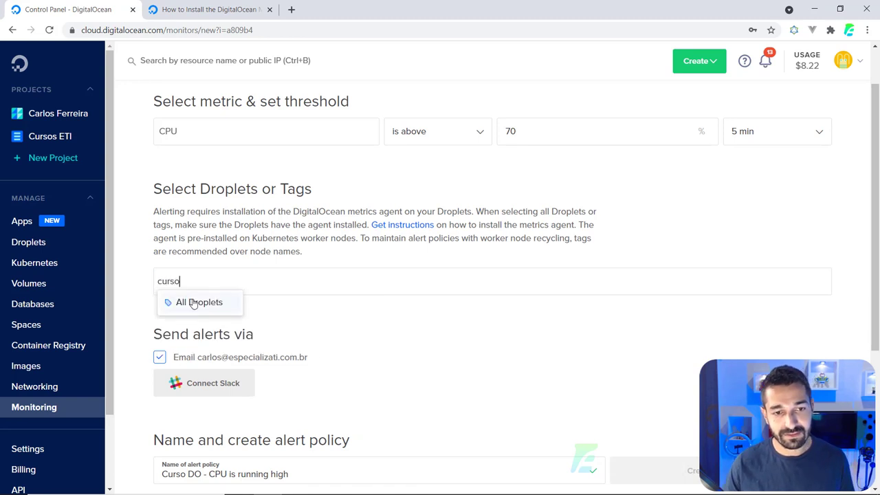
{"action": "left_click", "coordinate": [193, 323]}
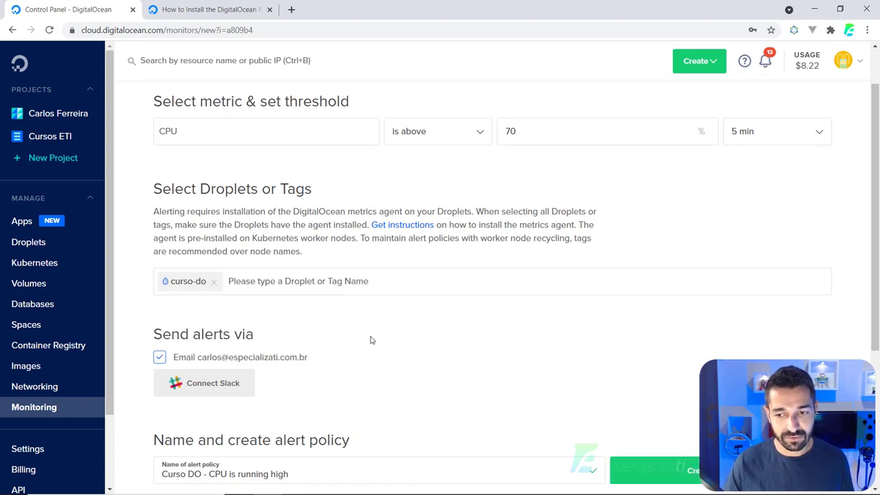
{"action": "scroll", "coordinate": [369, 339], "scroll_direction": "down", "scroll_amount": 2}
{"action": "left_click", "coordinate": [743, 365]}
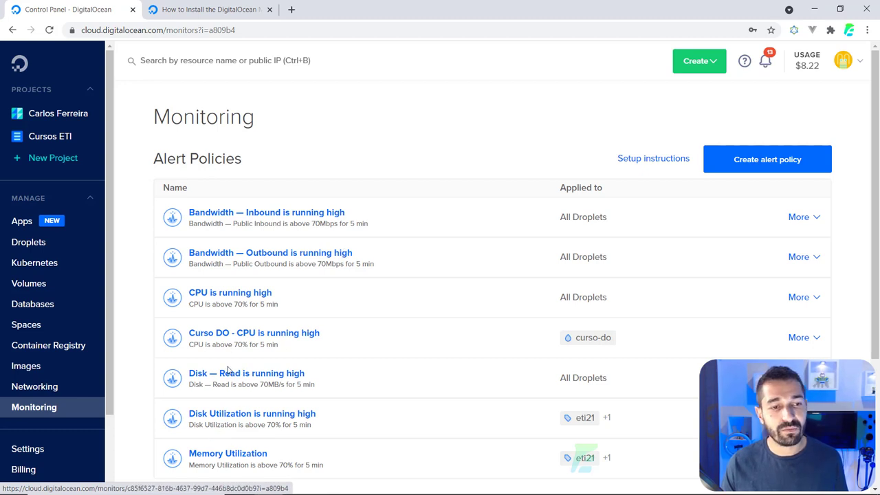
Step: Open the curso-do Droplet from the Cursos ETI project, look through its graphs and reload the page
{"action": "left_click", "coordinate": [48, 137]}
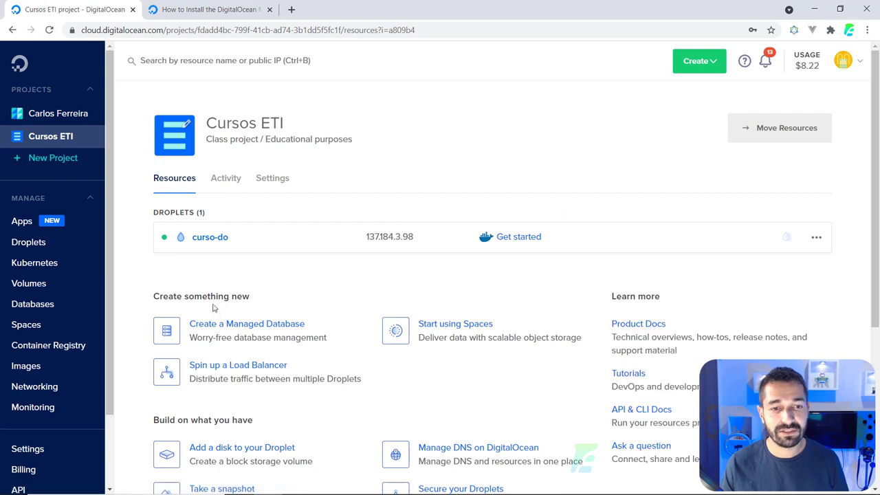
{"action": "left_click", "coordinate": [202, 241]}
{"action": "left_click", "coordinate": [206, 230]}
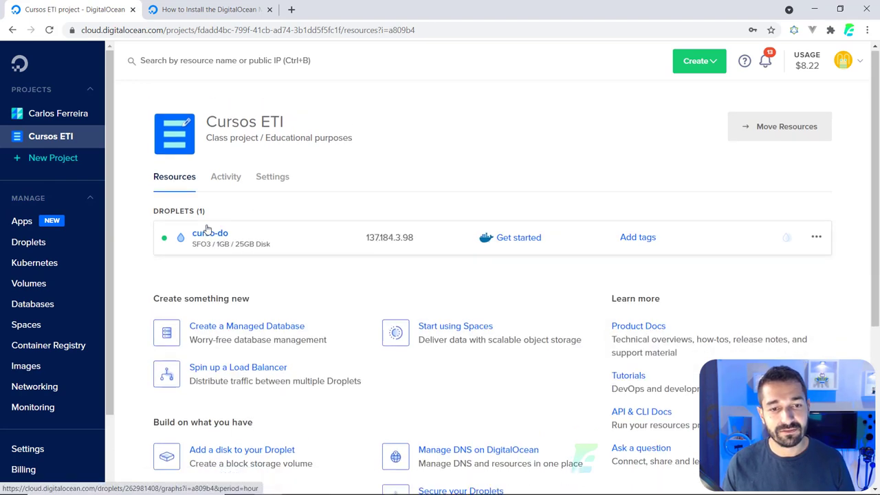
{"action": "left_click", "coordinate": [206, 231]}
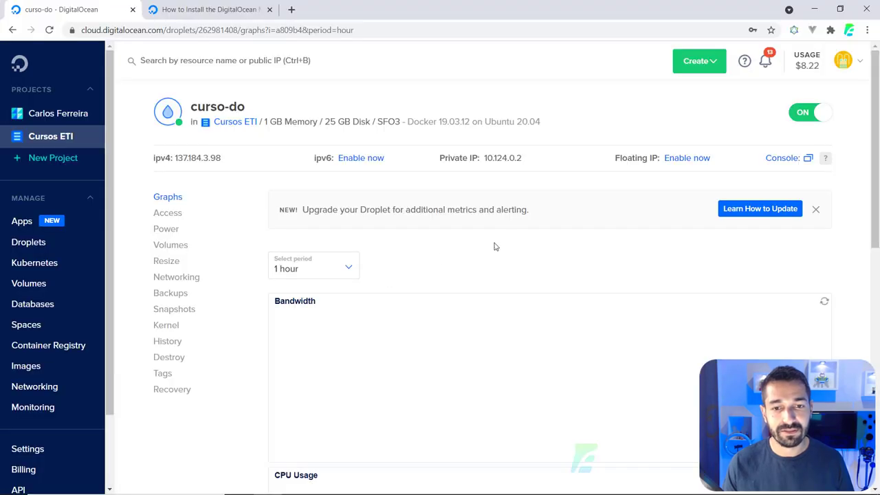
{"action": "scroll", "coordinate": [508, 258], "scroll_direction": "down", "scroll_amount": 8}
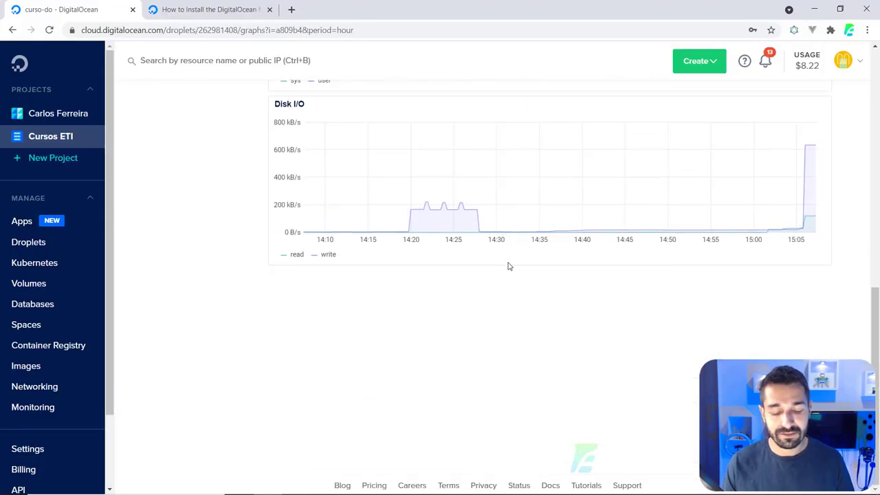
{"action": "scroll", "coordinate": [508, 265], "scroll_direction": "up", "scroll_amount": 5}
{"action": "scroll", "coordinate": [508, 268], "scroll_direction": "up", "scroll_amount": 3}
{"action": "key", "text": "F5"}
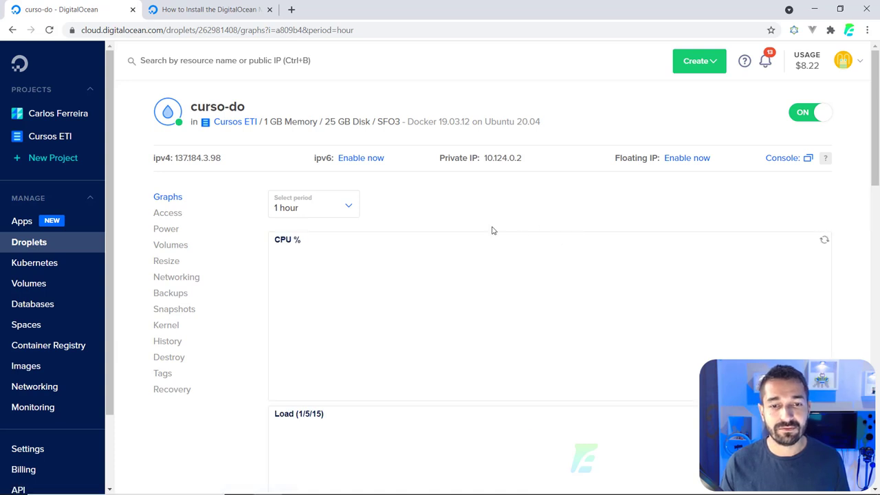
Step: Examine the Droplet's CPU, load, memory, disk and bandwidth graphs for the 1 hour period
{"action": "scroll", "coordinate": [376, 250], "scroll_direction": "down", "scroll_amount": 9}
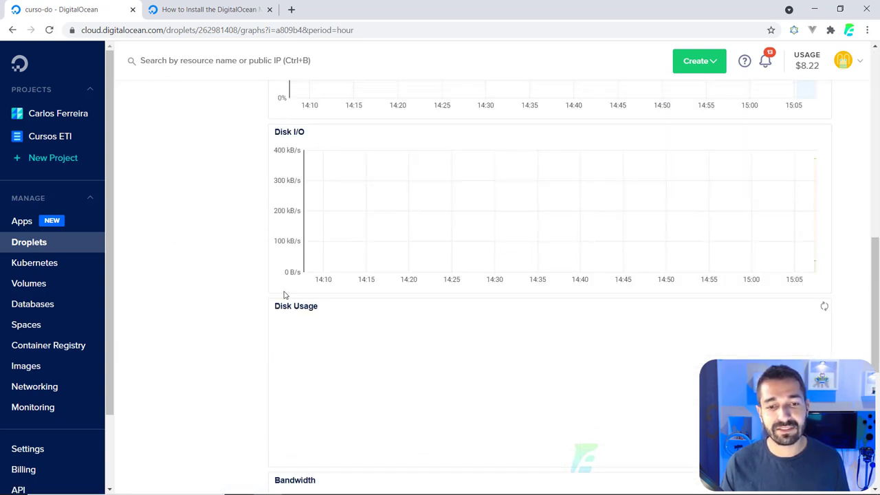
{"action": "scroll", "coordinate": [285, 295], "scroll_direction": "down", "scroll_amount": 2}
{"action": "scroll", "coordinate": [290, 354], "scroll_direction": "down", "scroll_amount": 3}
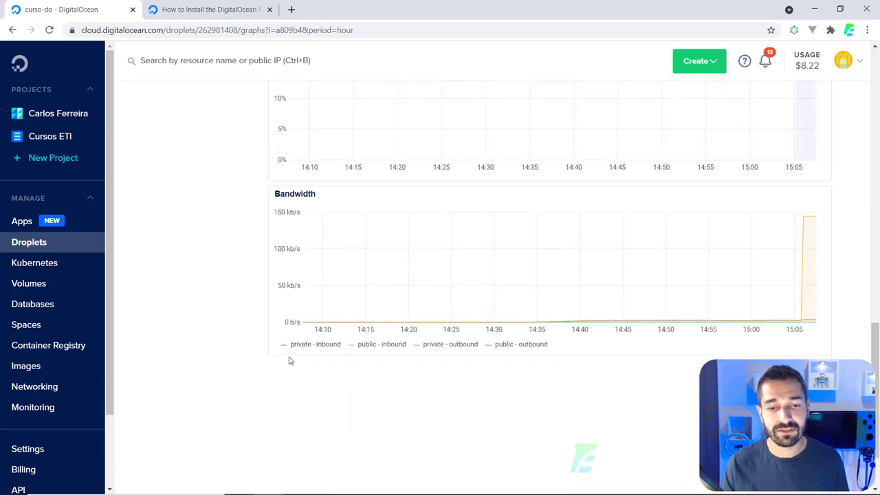
{"action": "scroll", "coordinate": [293, 363], "scroll_direction": "up", "scroll_amount": 8}
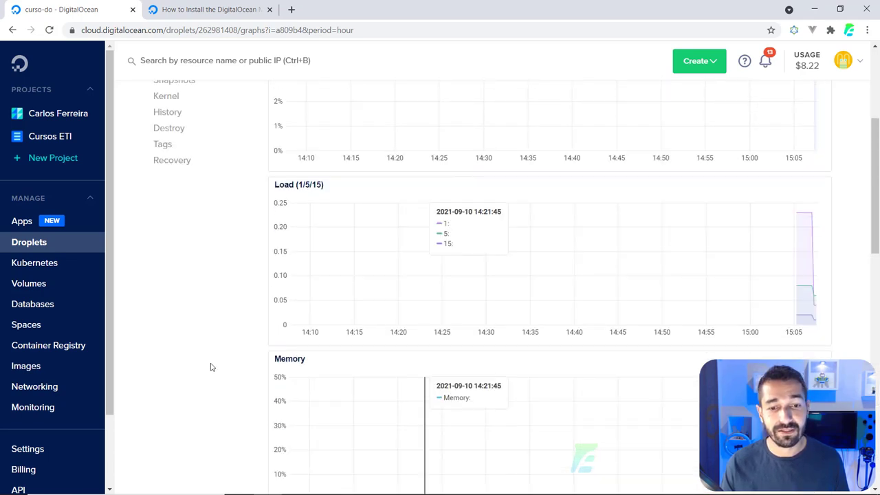
{"action": "scroll", "coordinate": [212, 367], "scroll_direction": "down", "scroll_amount": 2}
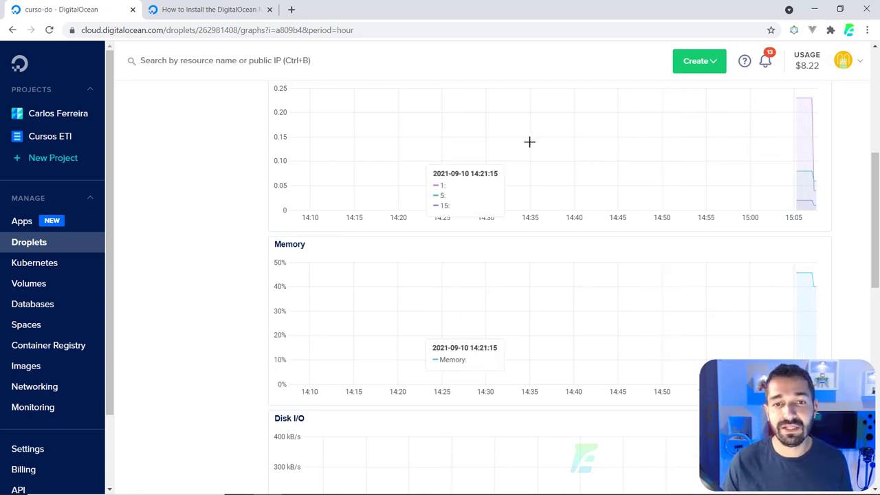
{"action": "scroll", "coordinate": [544, 235], "scroll_direction": "up", "scroll_amount": 4}
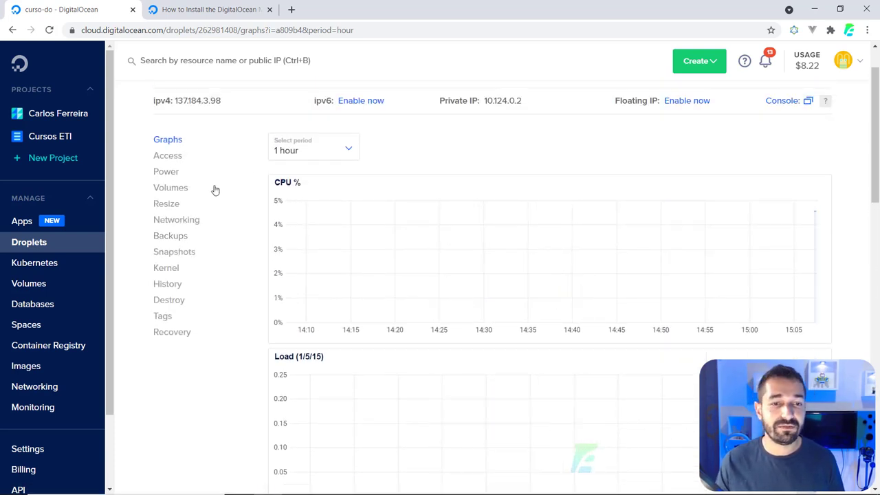
Step: Open the Droplet's resize options and select the CPU-Optimized plan with 4 vCPUs and 8 GB of memory
{"action": "left_click", "coordinate": [169, 205]}
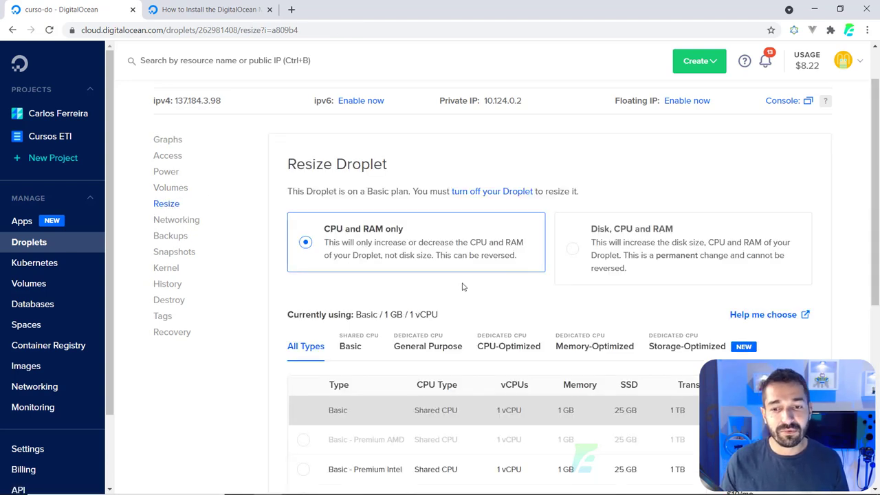
{"action": "scroll", "coordinate": [463, 288], "scroll_direction": "down", "scroll_amount": 3}
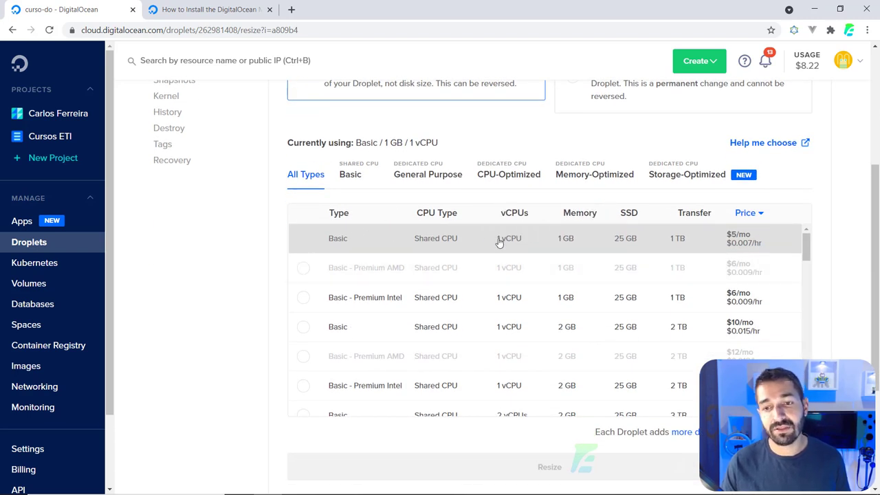
{"action": "scroll", "coordinate": [547, 334], "scroll_direction": "down", "scroll_amount": 2}
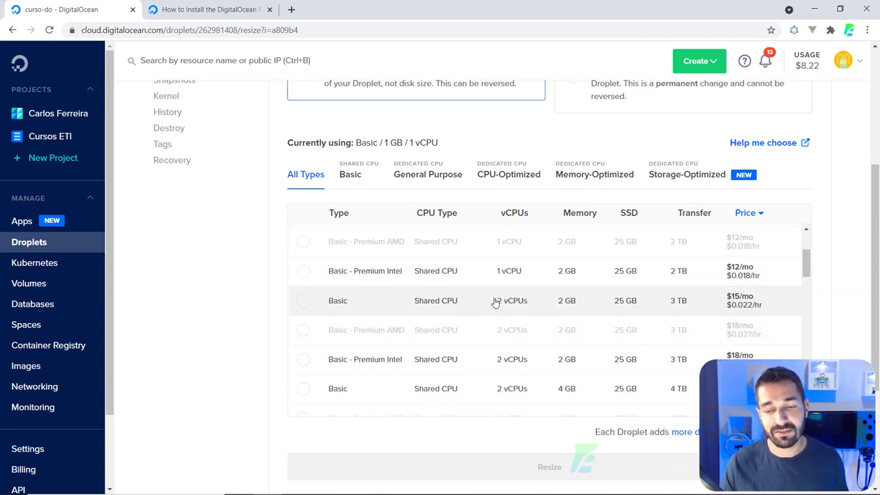
{"action": "left_click", "coordinate": [500, 178]}
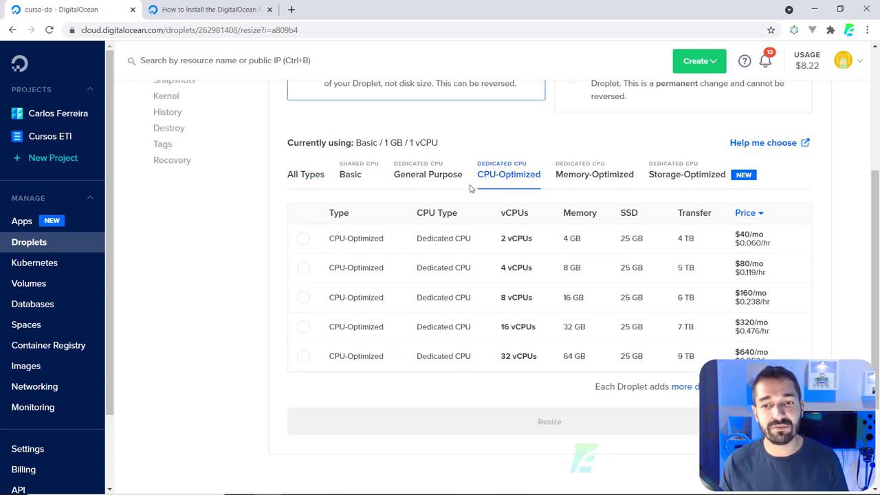
{"action": "left_click", "coordinate": [303, 268]}
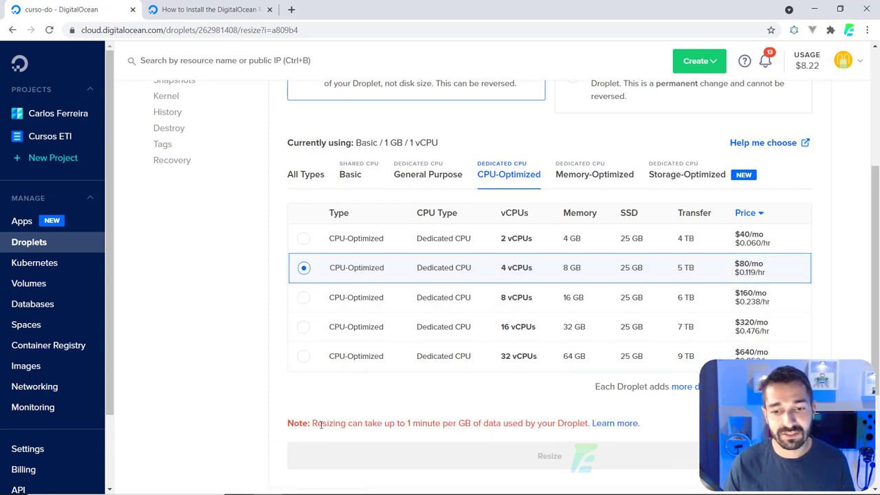
Step: Review the resize duration note, the power-off requirement and the CPU and RAM only option
{"action": "left_click_drag", "start_coordinate": [322, 424], "coordinate": [541, 433]}
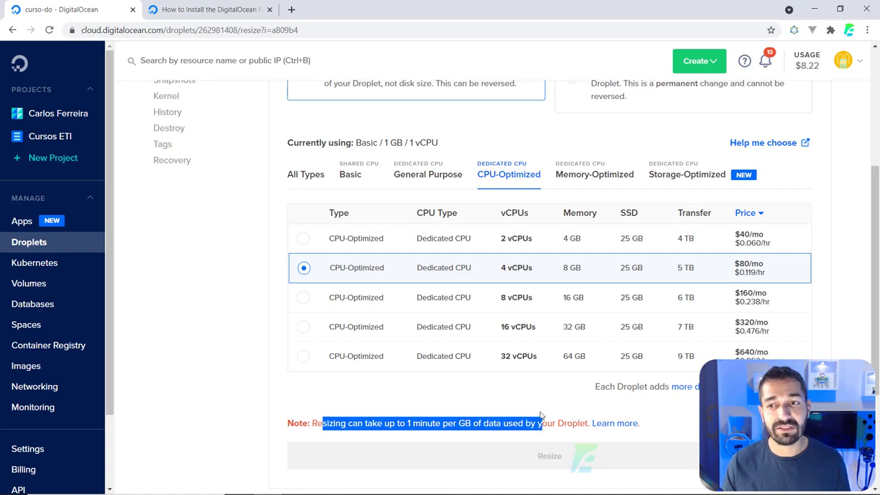
{"action": "scroll", "coordinate": [611, 331], "scroll_direction": "up", "scroll_amount": 3}
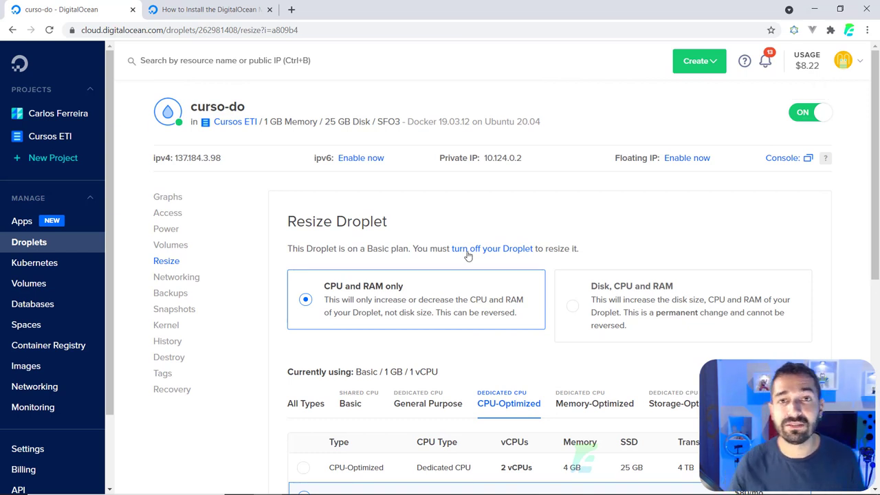
{"action": "scroll", "coordinate": [457, 241], "scroll_direction": "down", "scroll_amount": 2}
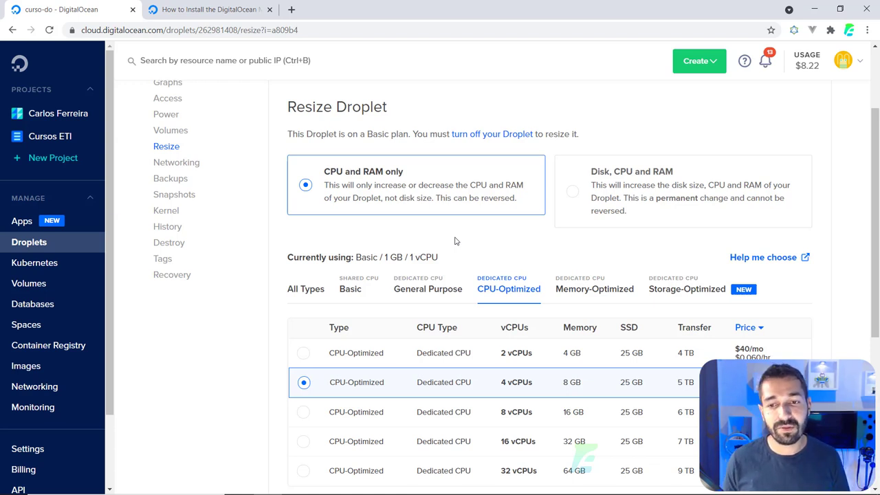
{"action": "scroll", "coordinate": [455, 240], "scroll_direction": "down", "scroll_amount": 2}
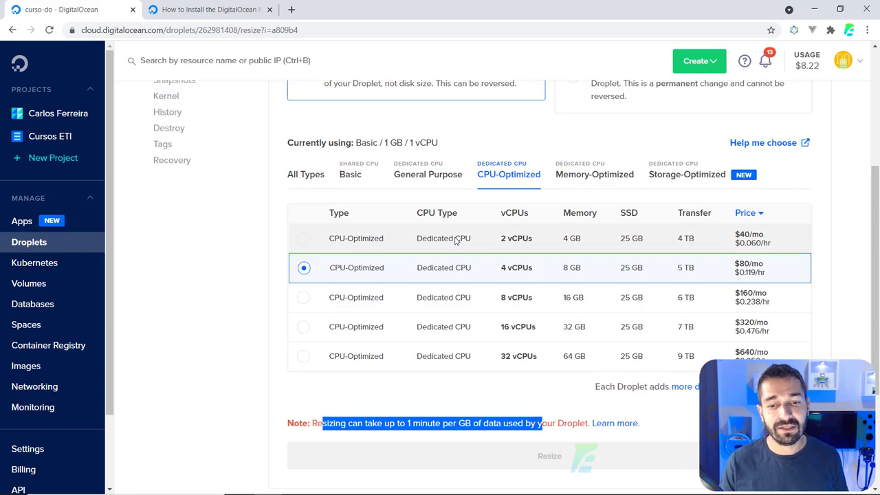